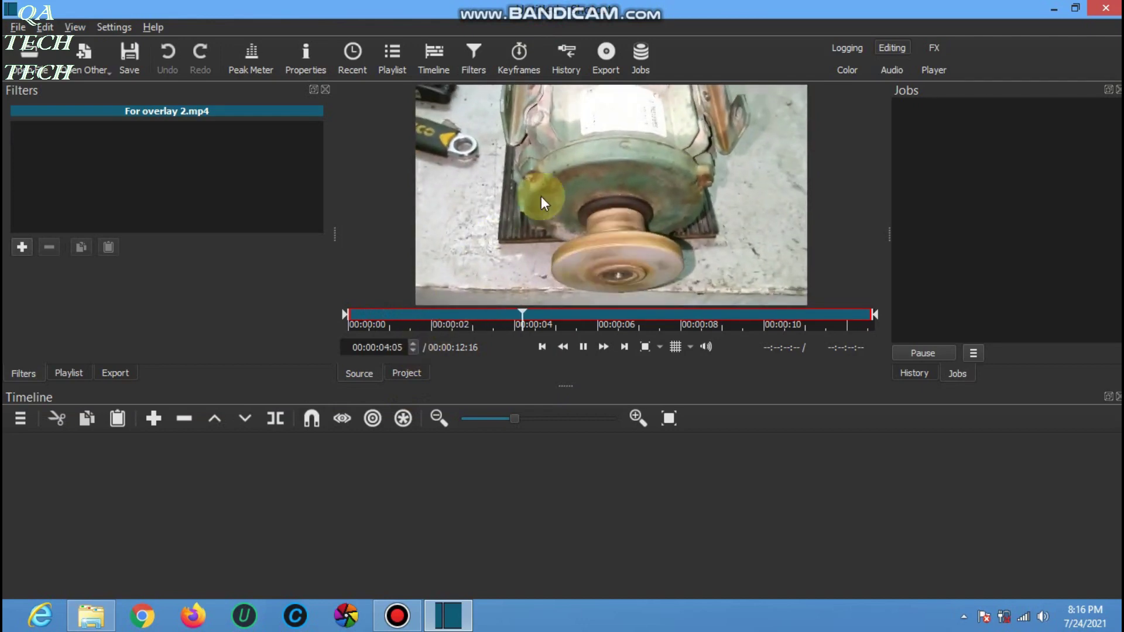
# - Place the opened For overlay 2.mp4 clip at the start of the timeline and add a second video track
pyautogui.moveTo(549, 203); pyautogui.dragTo(209, 457)
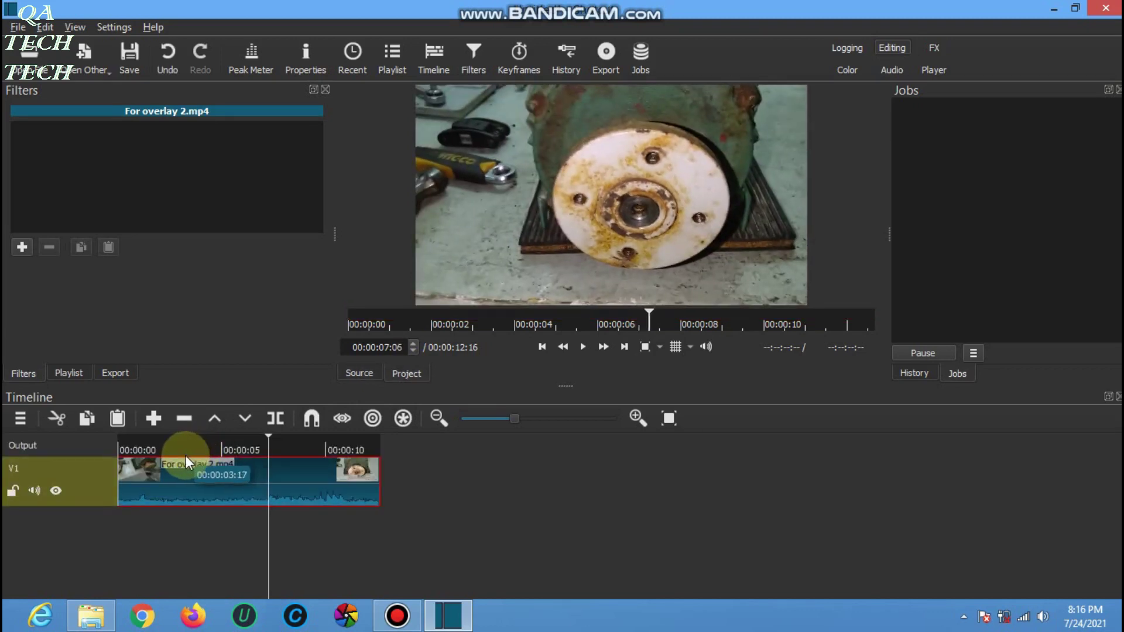
pyautogui.rightClick(181, 447)
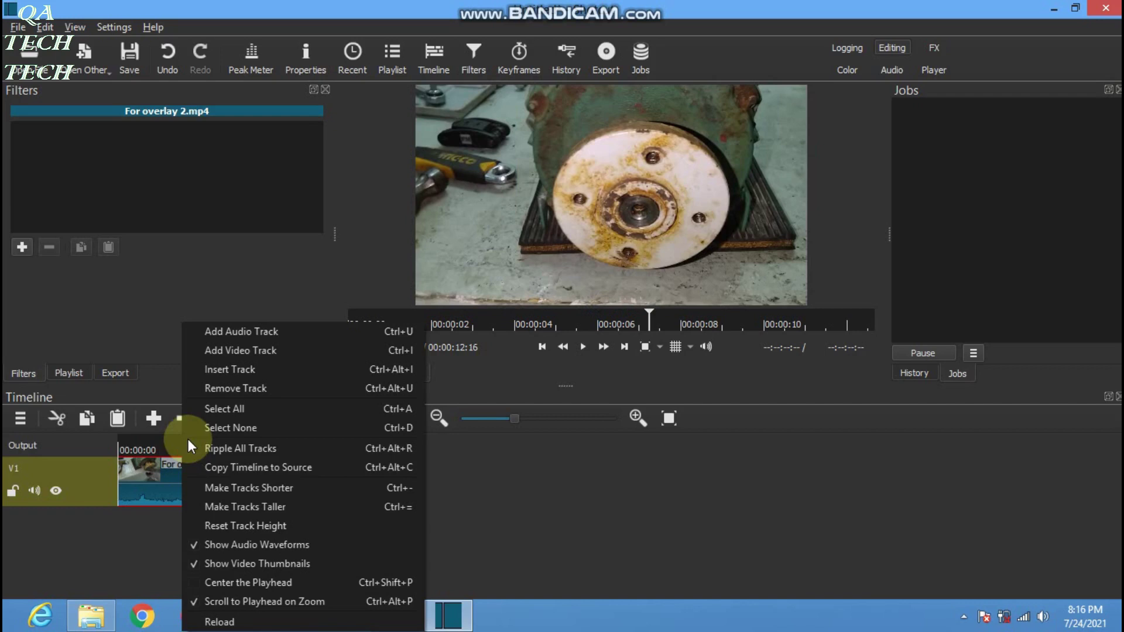
pyautogui.click(245, 357)
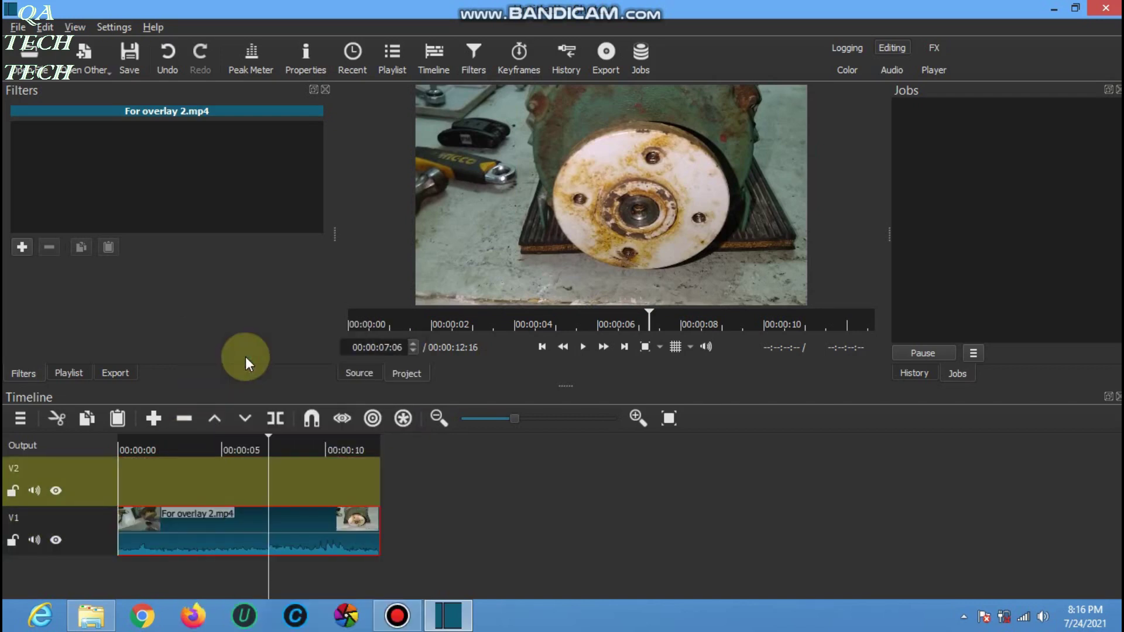
# - Open For overlay 1 from the Videos folder and place it at the very start of track V2
pyautogui.click(31, 62)
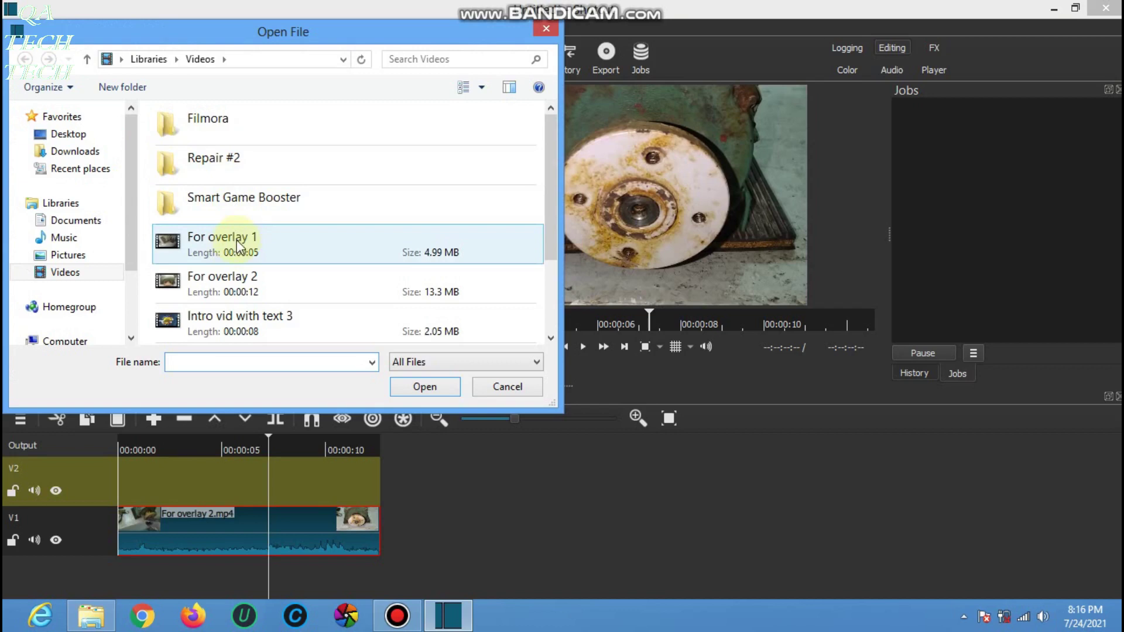
pyautogui.click(237, 246)
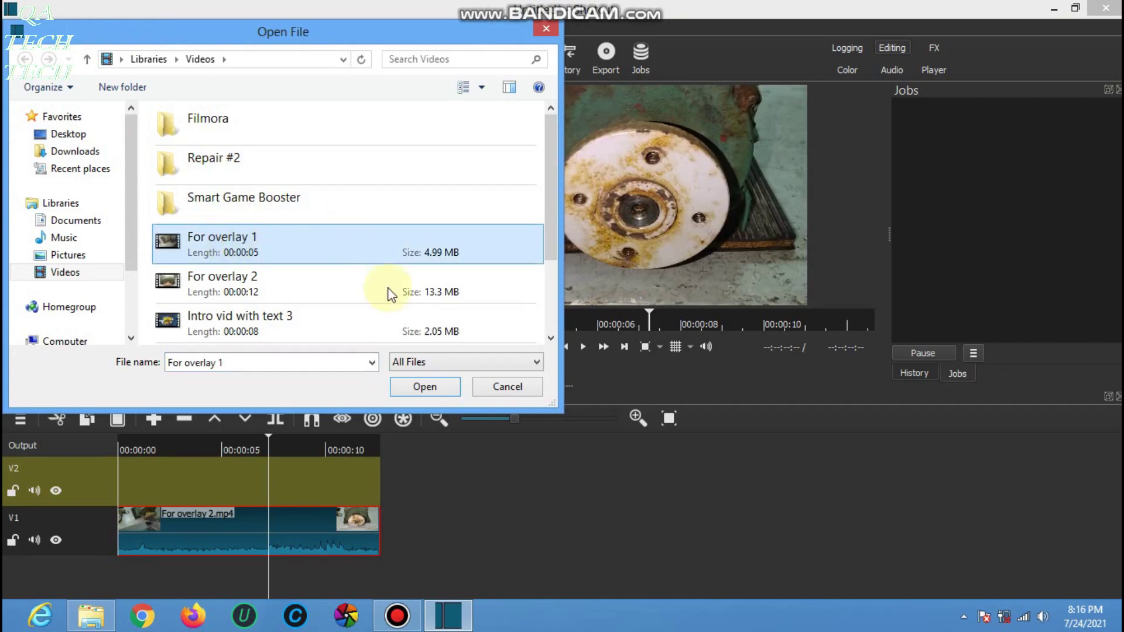
pyautogui.click(427, 387)
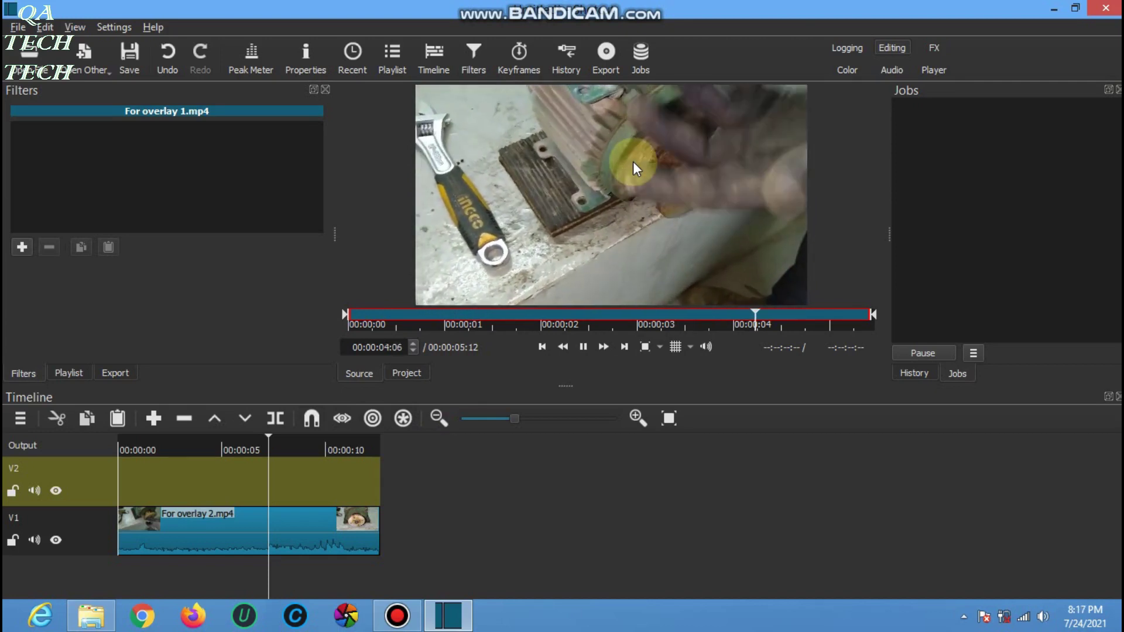
pyautogui.moveTo(625, 147); pyautogui.dragTo(146, 476)
pyautogui.click(126, 470)
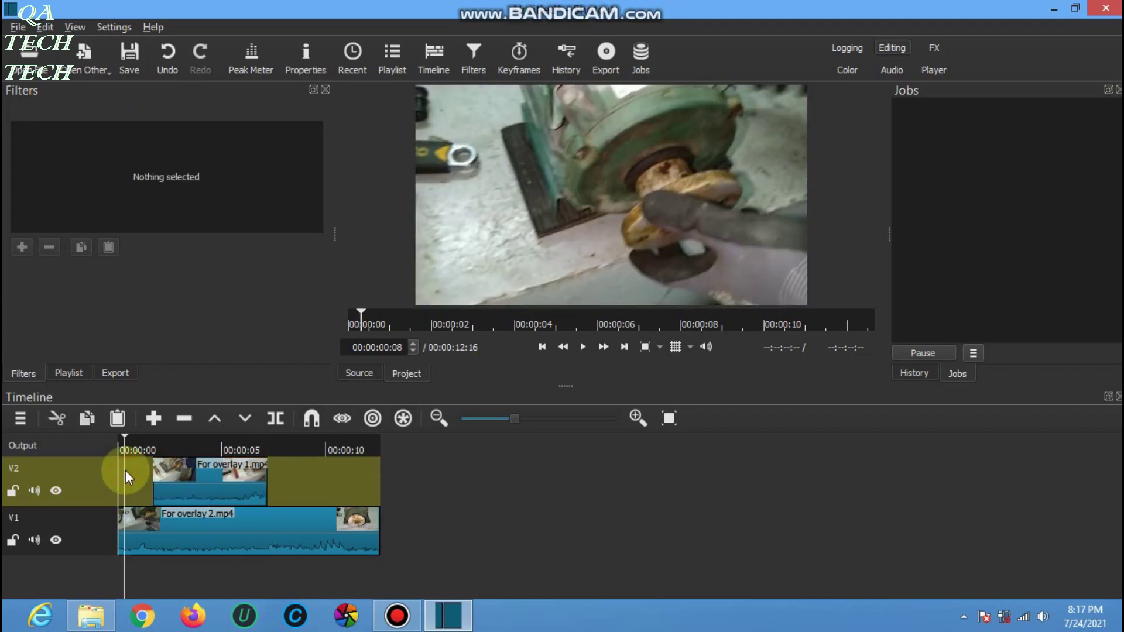
pyautogui.click(176, 471)
pyautogui.moveTo(120, 478); pyautogui.dragTo(86, 482)
pyautogui.click(342, 475)
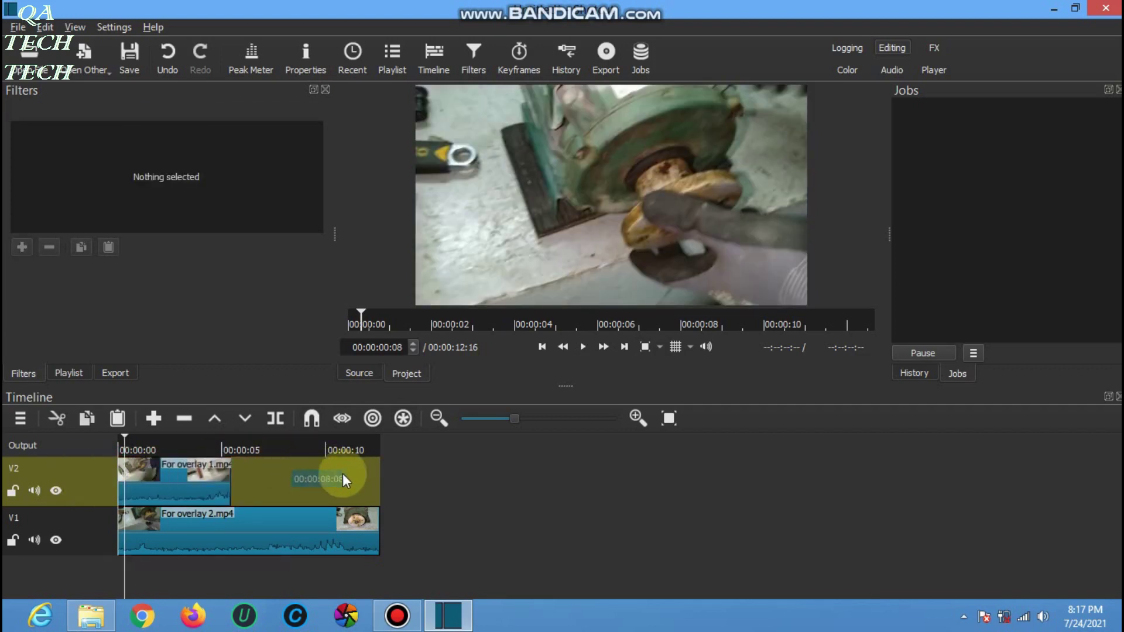
# - Add the Size, Position & Rotate video filter to the For overlay 1.mp4 clip on V2
pyautogui.click(152, 469)
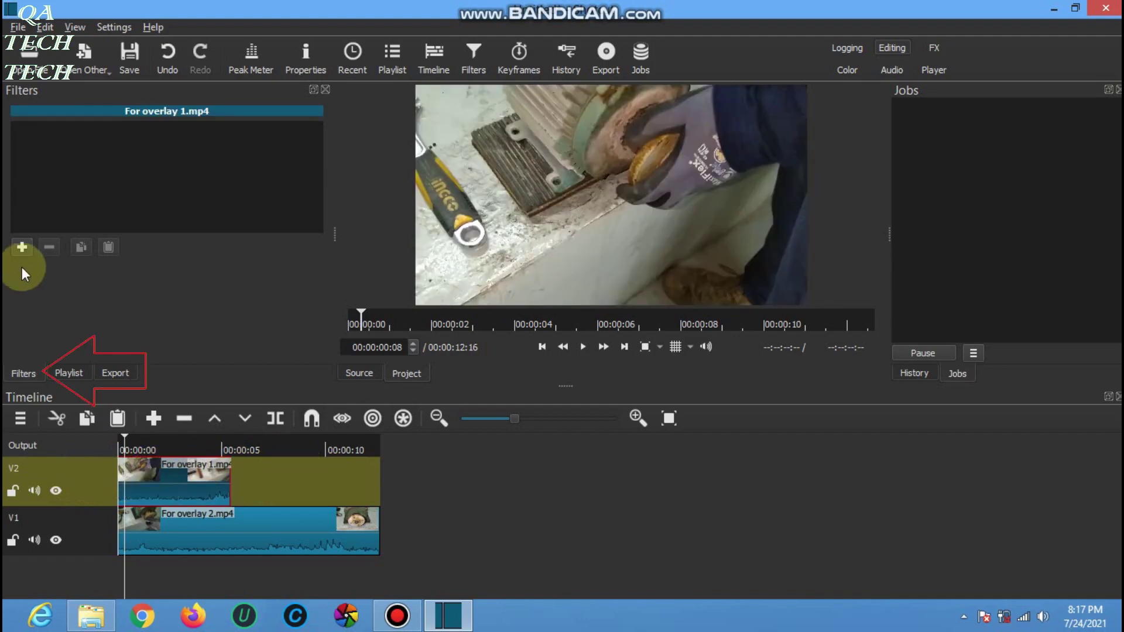
pyautogui.click(18, 249)
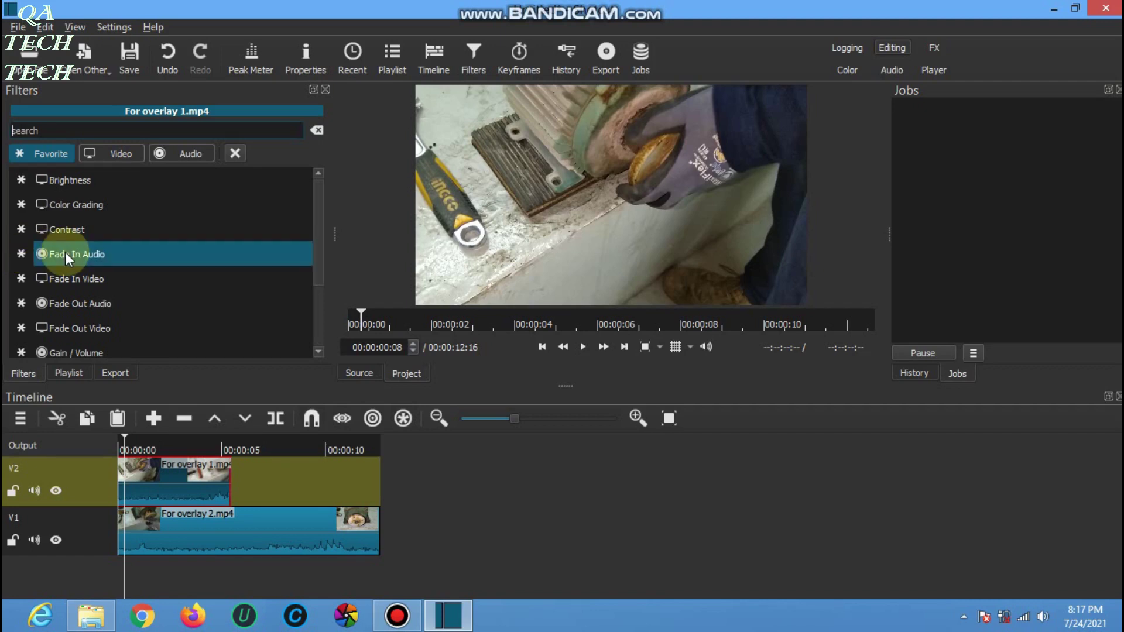
pyautogui.click(116, 149)
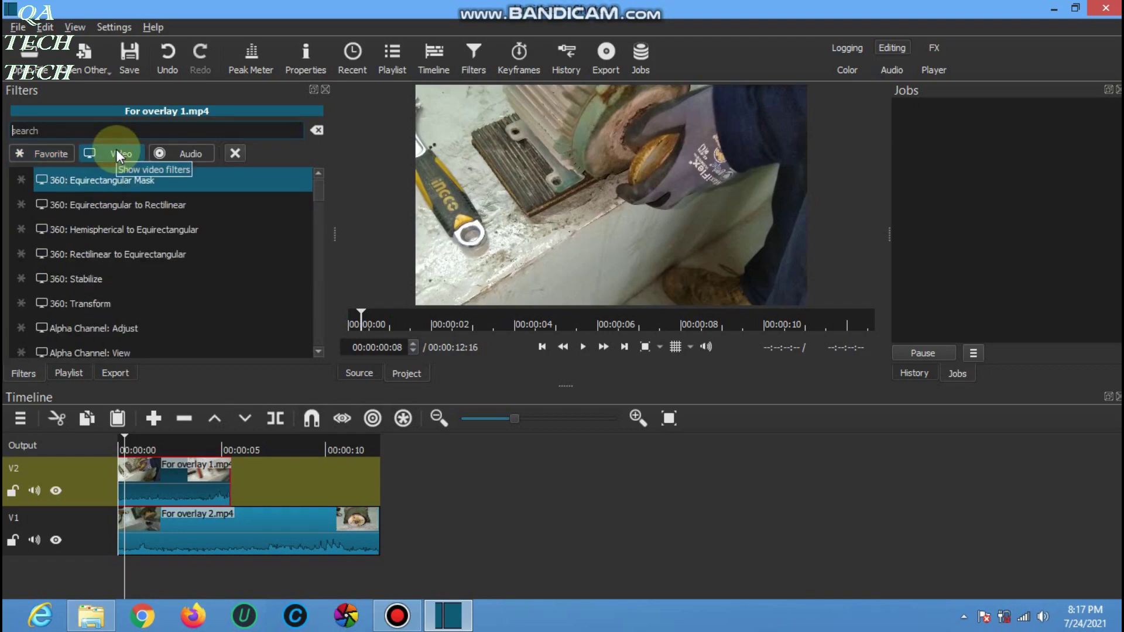
pyautogui.scroll(-8, 213, 247)
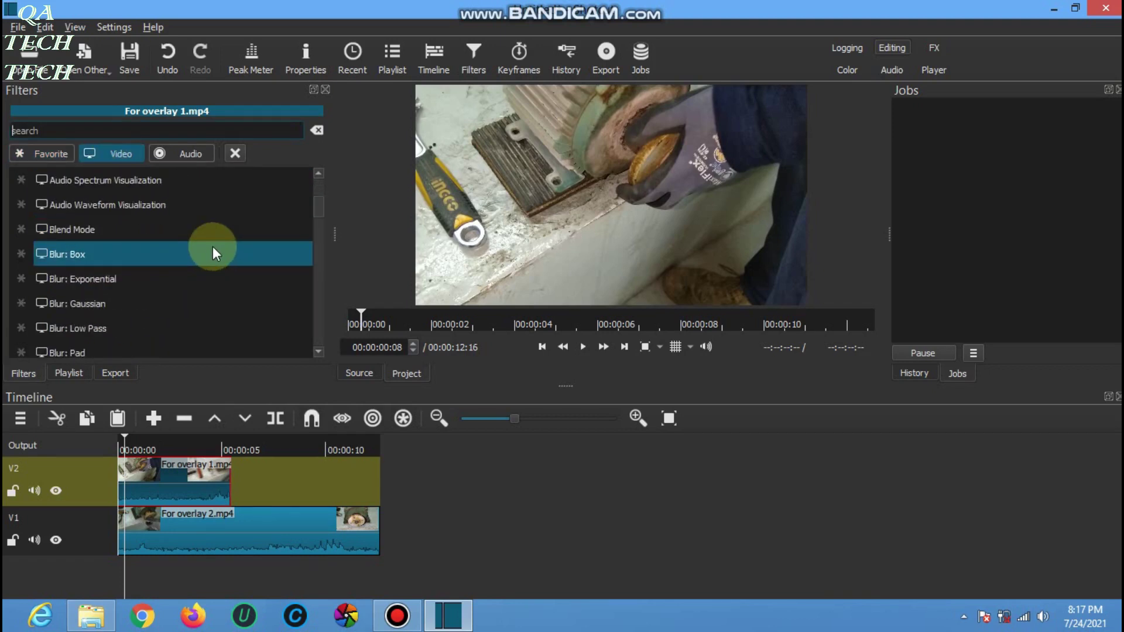
pyautogui.scroll(-9, 213, 247)
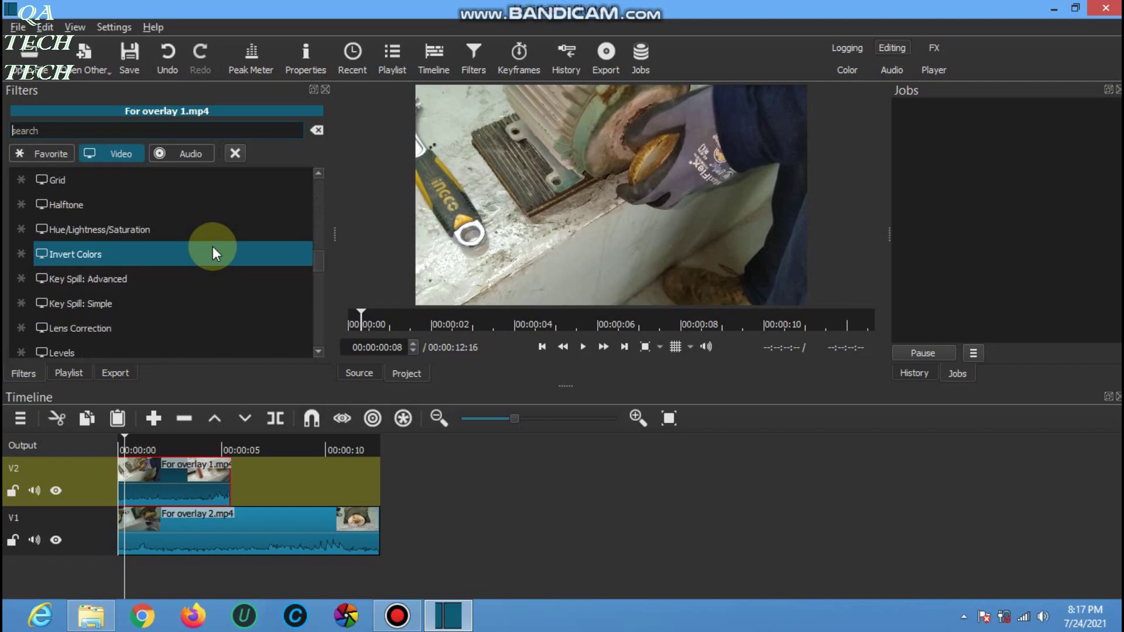
pyautogui.scroll(-3, 213, 247)
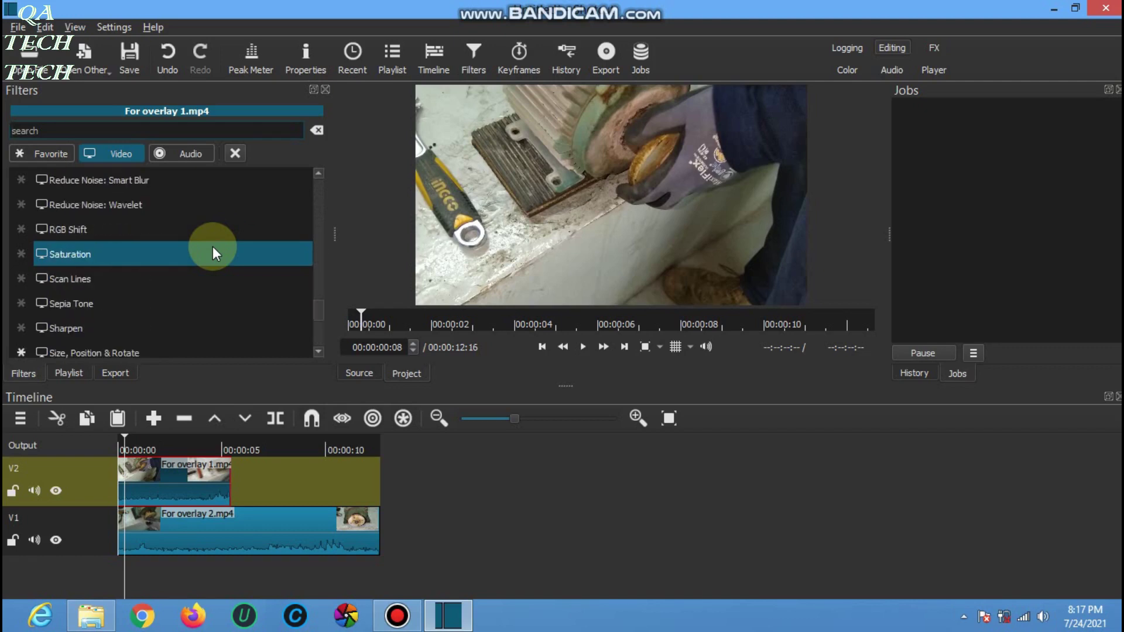
pyautogui.click(93, 302)
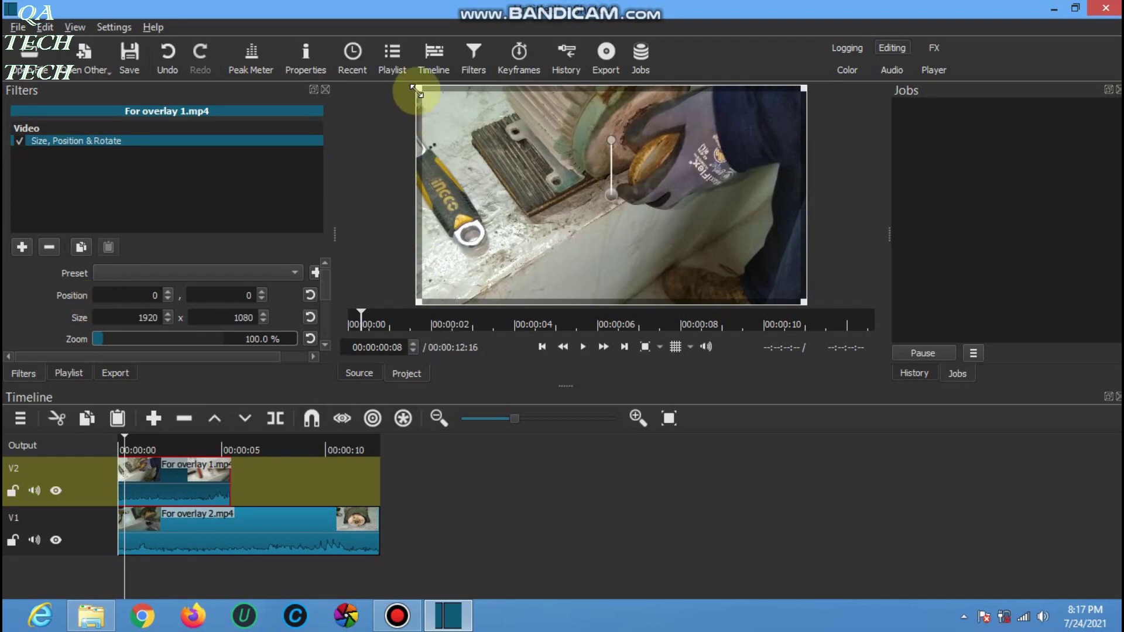
# - Shrink the overlay clip to about 868 x 488 and move it to the lower-left corner of the frame
pyautogui.moveTo(424, 89); pyautogui.dragTo(593, 217)
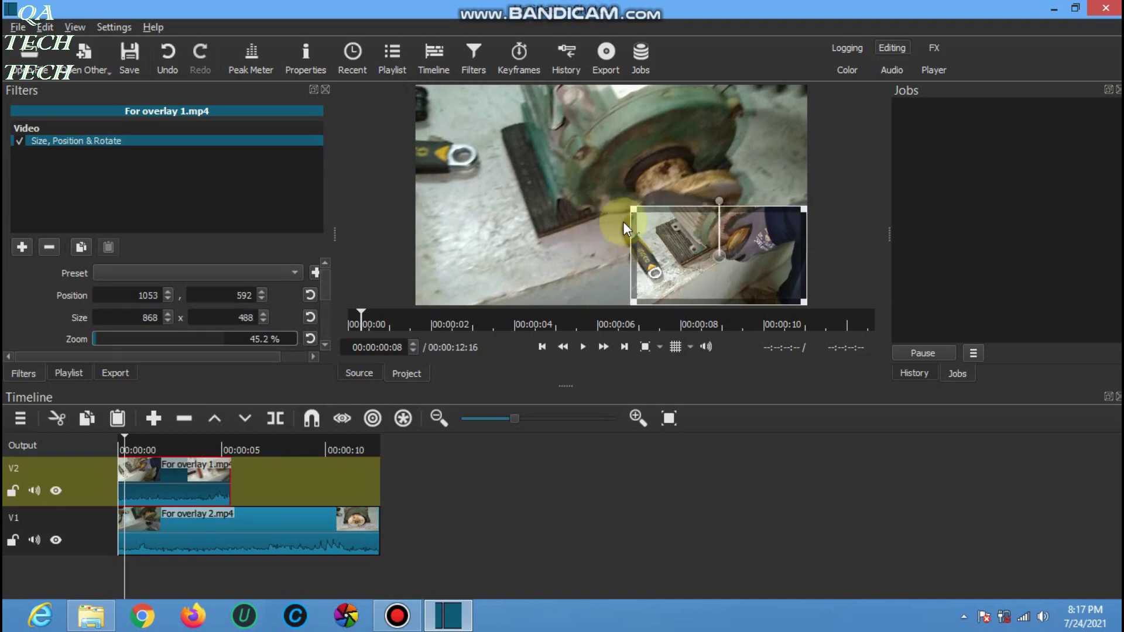
pyautogui.moveTo(674, 258); pyautogui.dragTo(495, 254)
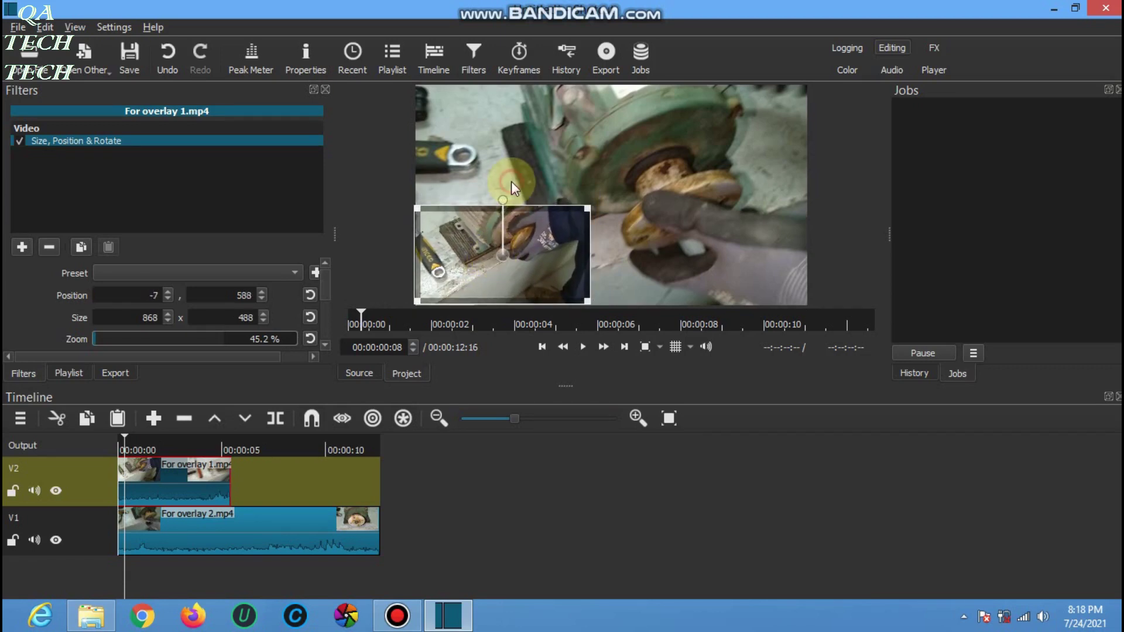
# - Play the project from the start to preview the overlay clip over the main video
pyautogui.click(120, 441)
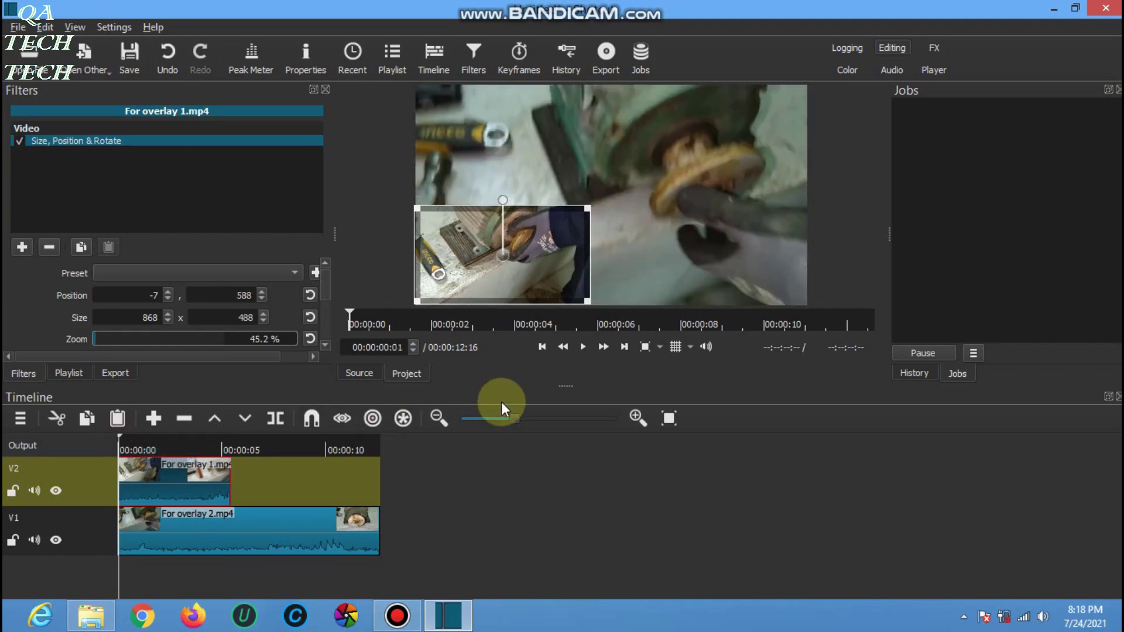
pyautogui.click(583, 348)
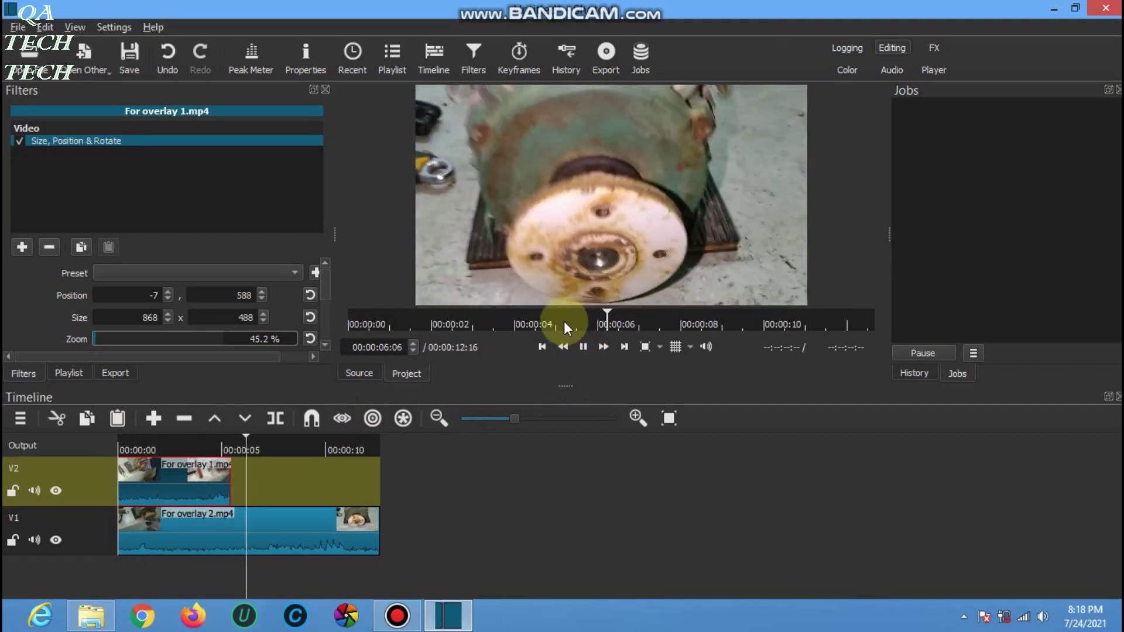
pyautogui.click(125, 448)
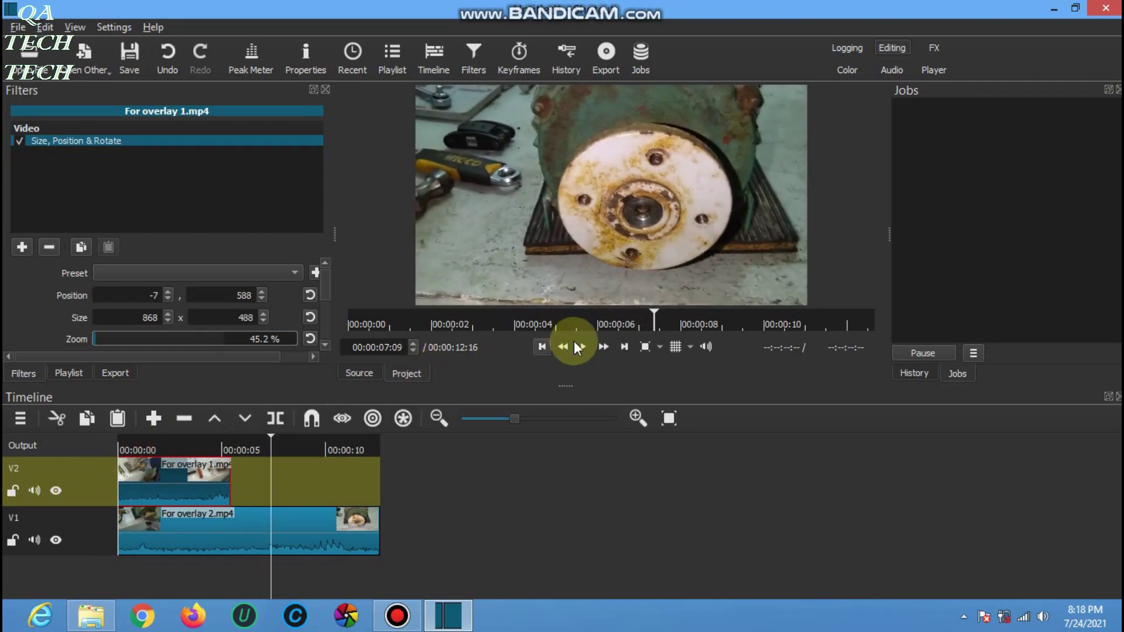
pyautogui.click(584, 347)
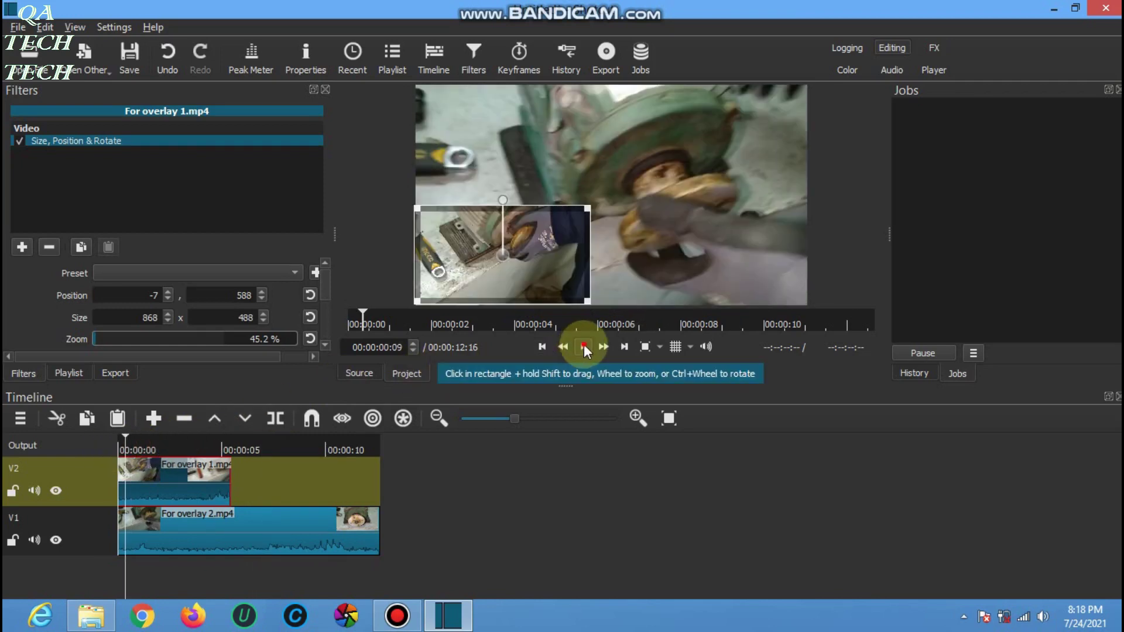
pyautogui.click(480, 252)
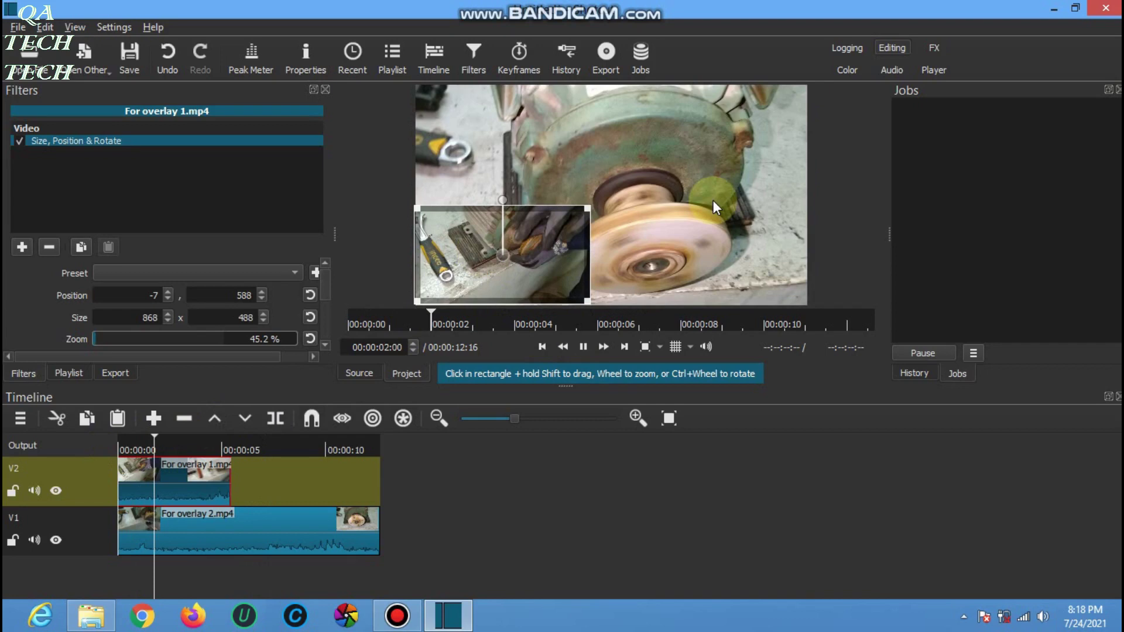
pyautogui.click(663, 239)
pyautogui.click(582, 347)
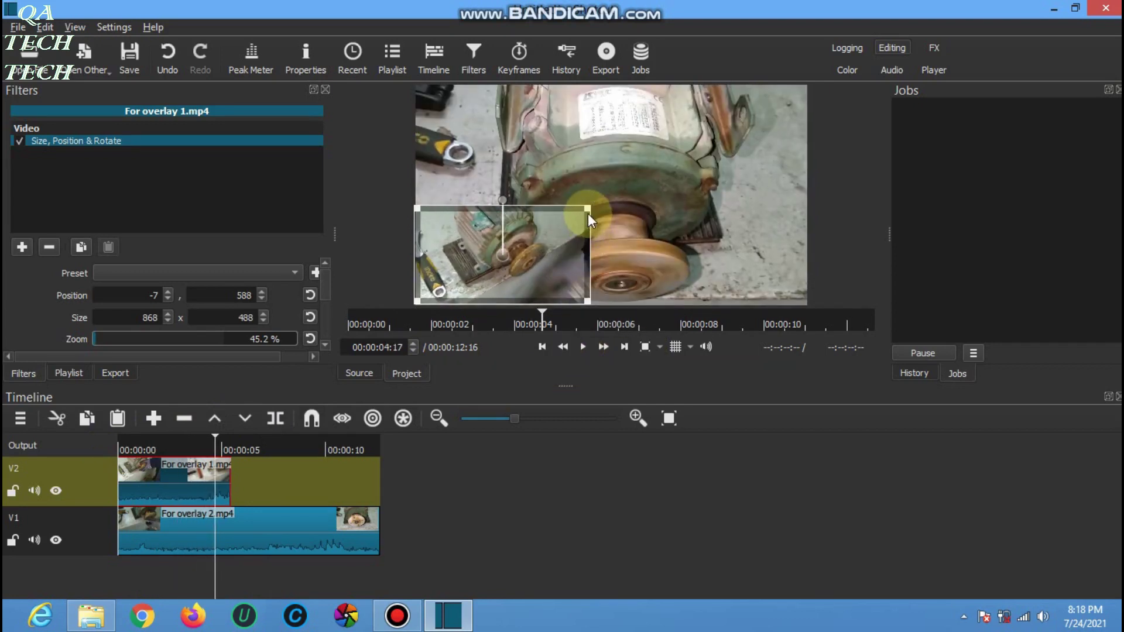
# - Reduce the overlay to about 788 x 443, move it to the frame's upper-right corner, and play the project from the start
pyautogui.moveTo(571, 215); pyautogui.dragTo(551, 222)
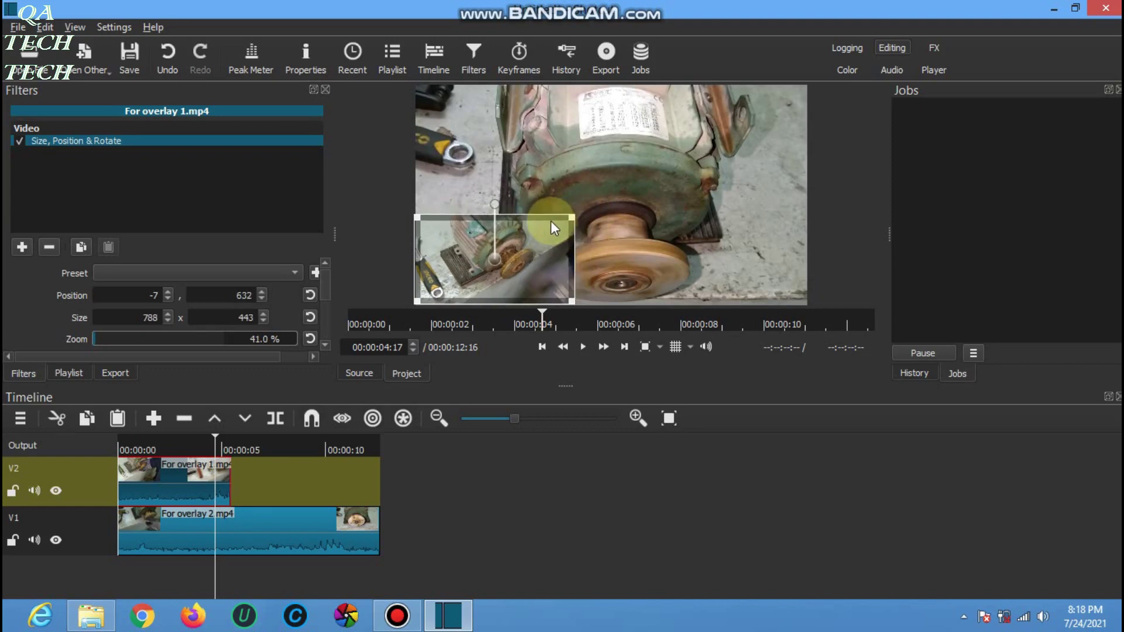
pyautogui.moveTo(496, 262); pyautogui.dragTo(495, 119)
pyautogui.moveTo(493, 167); pyautogui.dragTo(738, 130)
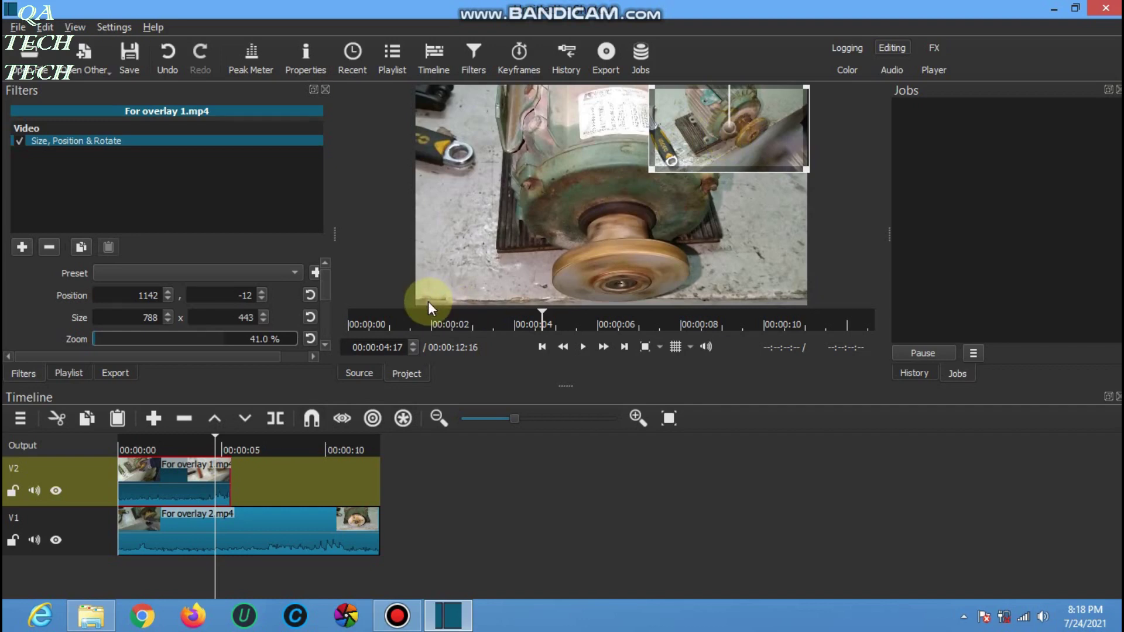
pyautogui.click(120, 446)
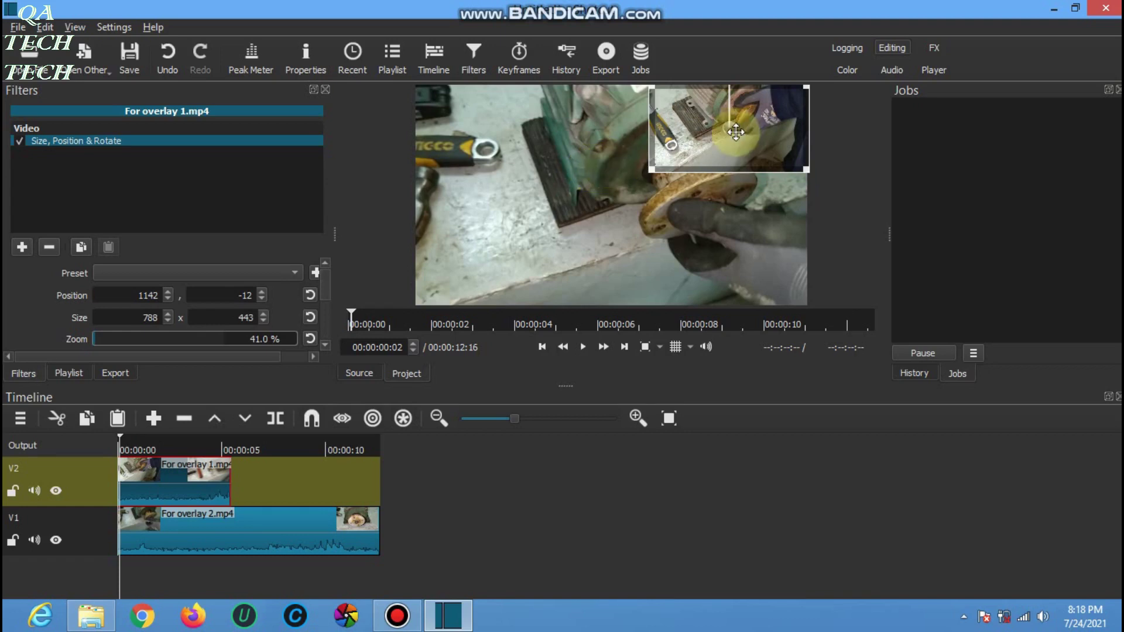
pyautogui.click(583, 348)
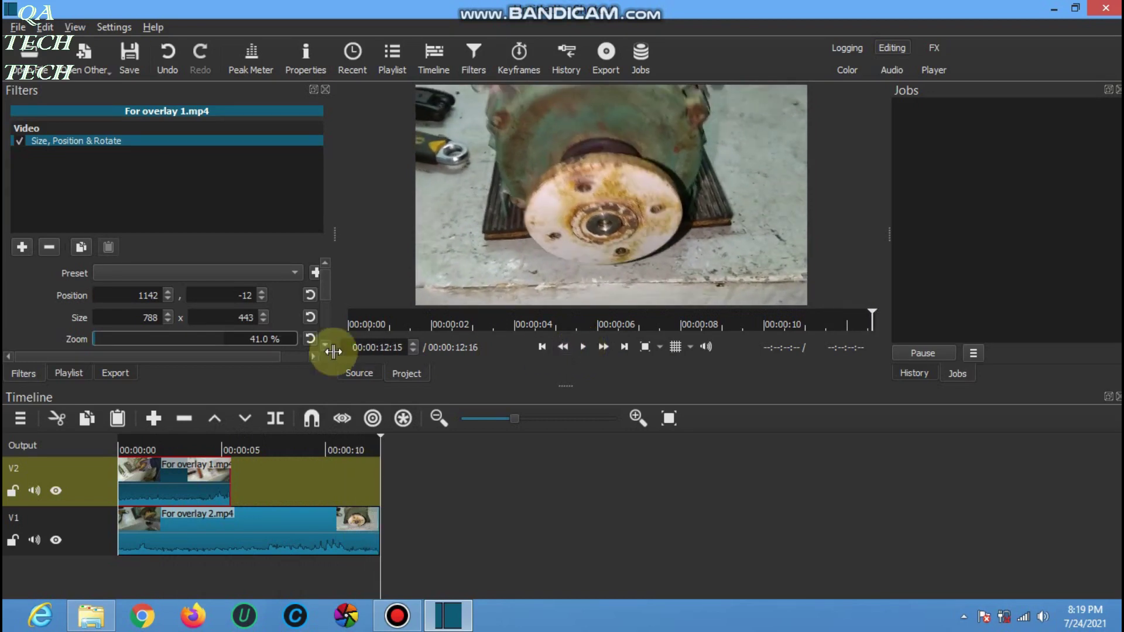
# - Check the advanced export settings and select the YouTube stock preset for the export
pyautogui.click(118, 375)
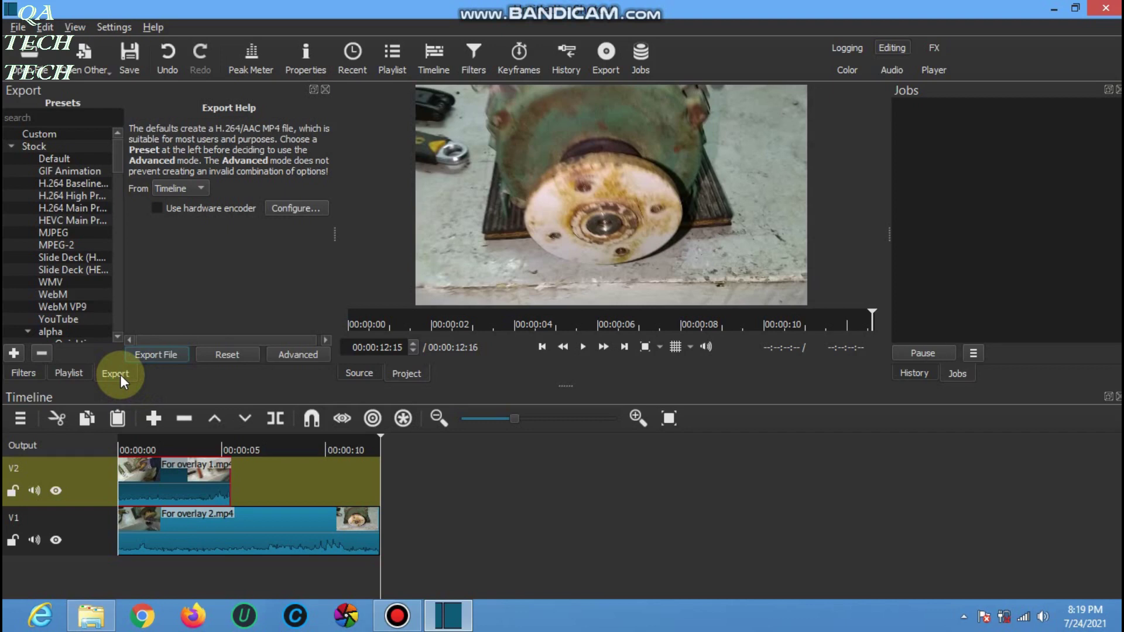
pyautogui.click(299, 359)
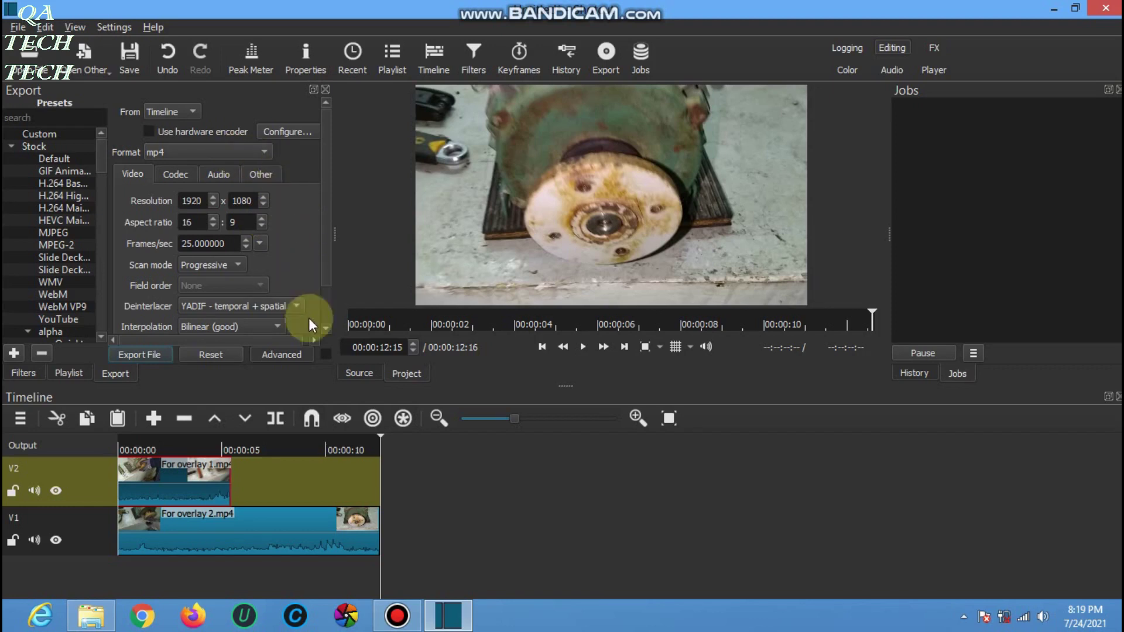
pyautogui.click(280, 355)
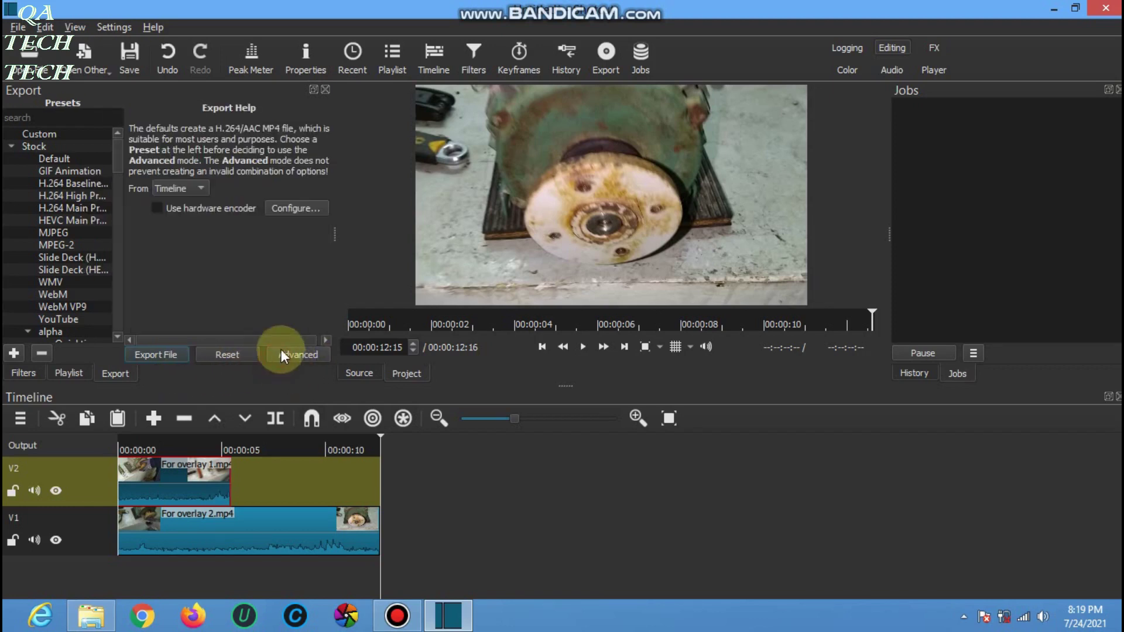
pyautogui.click(66, 320)
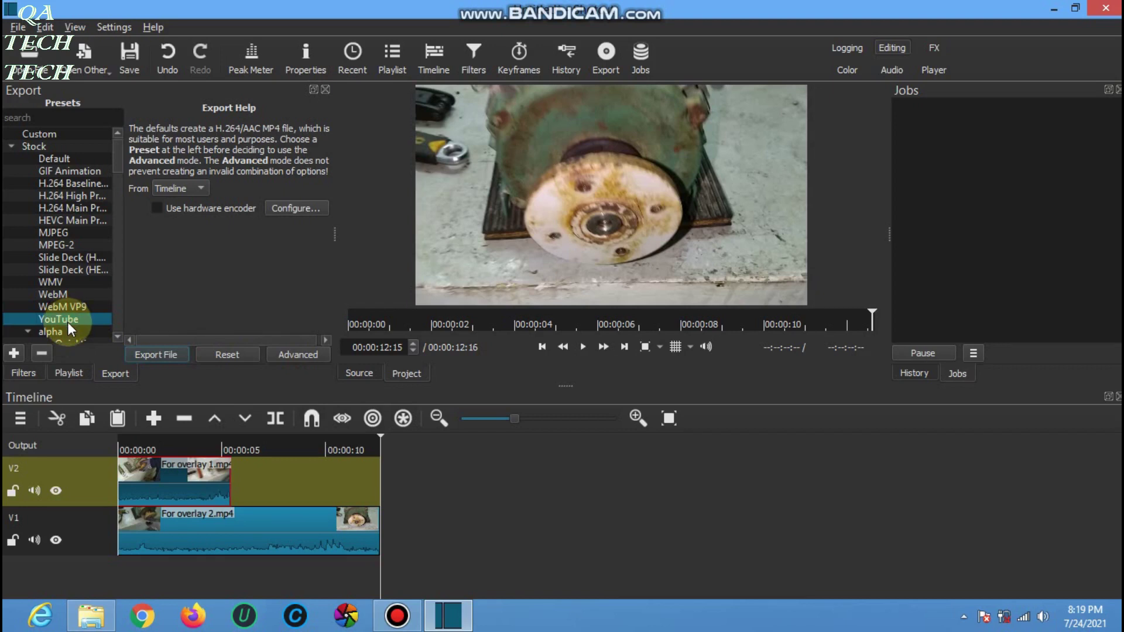
# - Export the timeline to the Videos folder as an mp4 named Overlayed video for YT
pyautogui.click(158, 356)
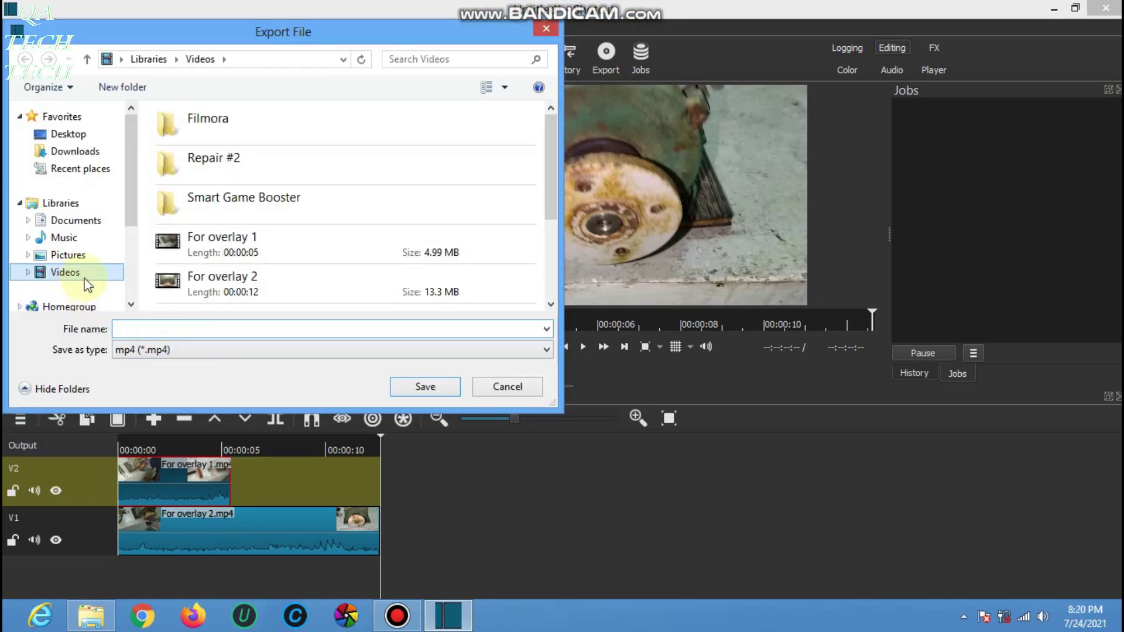
pyautogui.click(550, 208)
pyautogui.moveTo(549, 209); pyautogui.dragTo(556, 282)
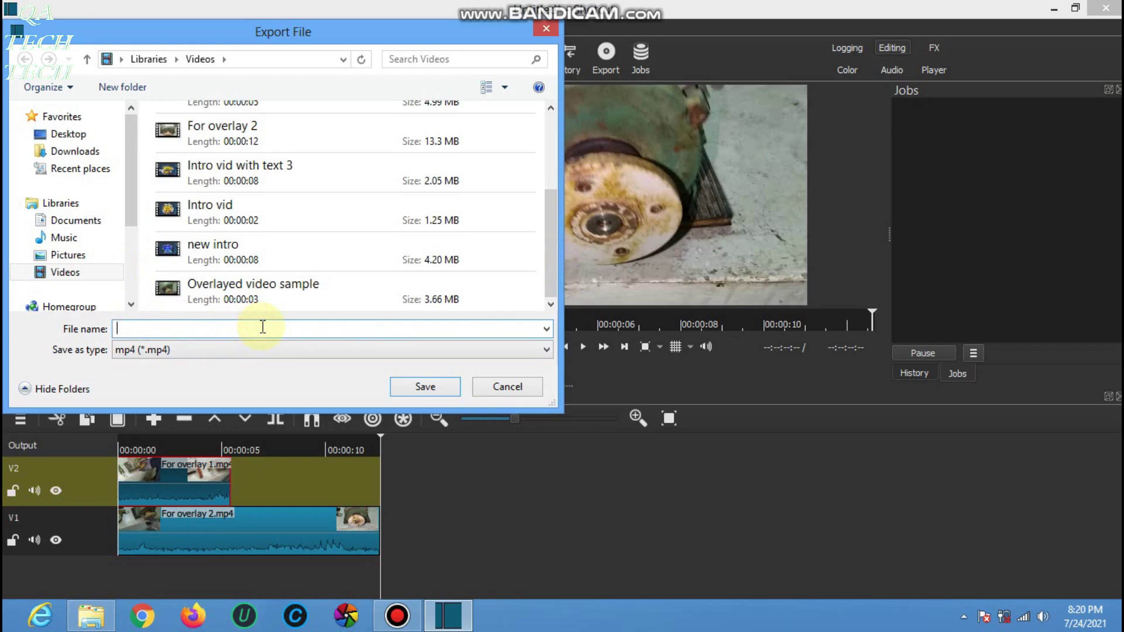
pyautogui.write('Over')
pyautogui.press('Down')
pyautogui.press('Left')
pyautogui.press('Left')
pyautogui.press('Left')
pyautogui.press('Left')
pyautogui.press('BackSpace')
pyautogui.press('BackSpace')
pyautogui.press('BackSpace')
pyautogui.press('BackSpace')
pyautogui.press('BackSpace')
pyautogui.press('BackSpace')
pyautogui.write('for YT')
pyautogui.click(424, 391)
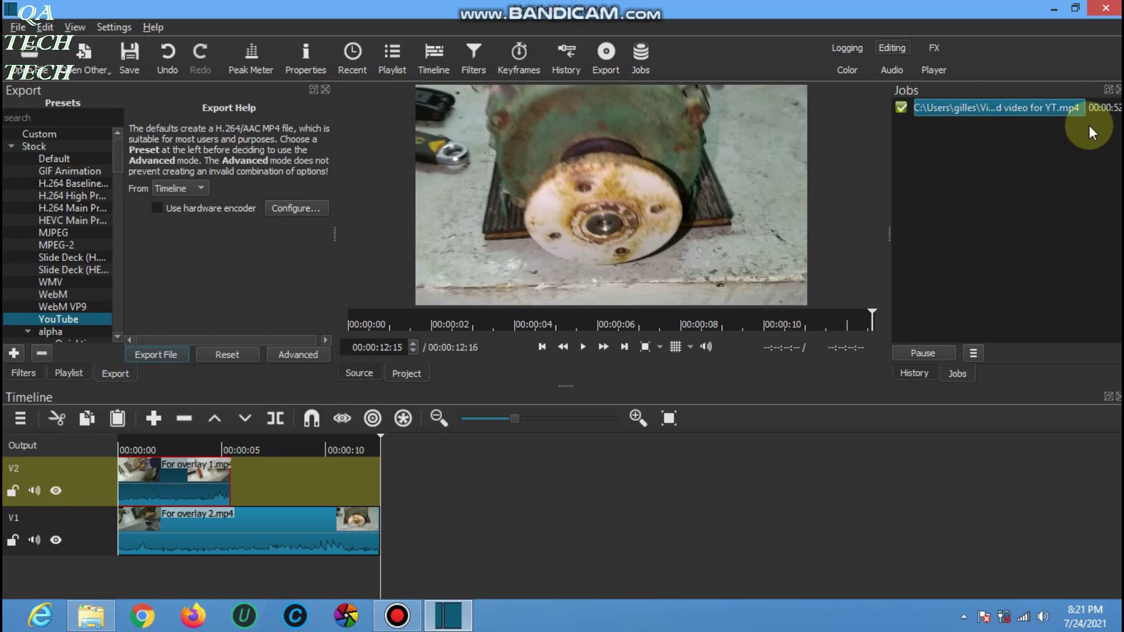
# - Close Shotcut and discard the unsaved project changes
pyautogui.click(1105, 10)
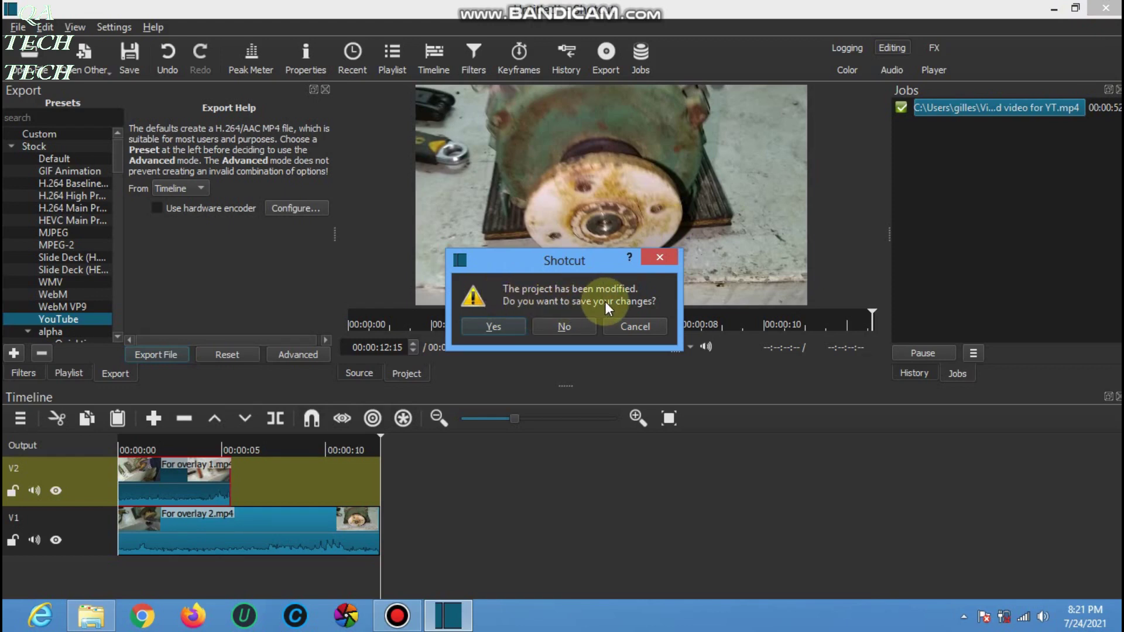
pyautogui.click(556, 328)
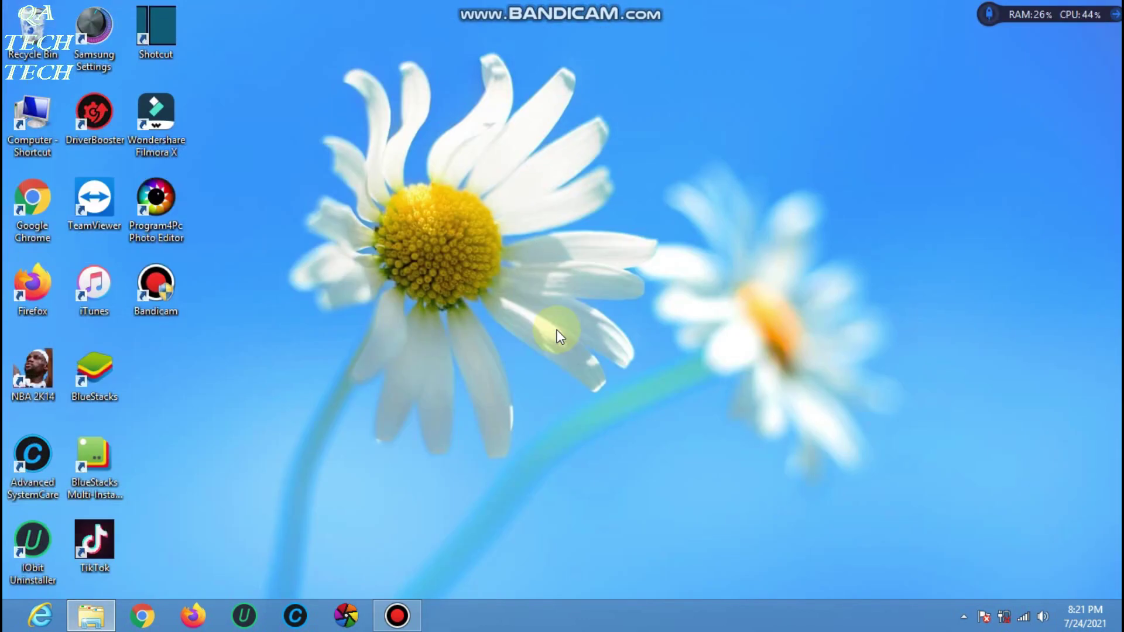
# - Switch to the Videos folder in File Explorer and play the exported file Overlayed video for YT in Windows Media Player
pyautogui.click(91, 614)
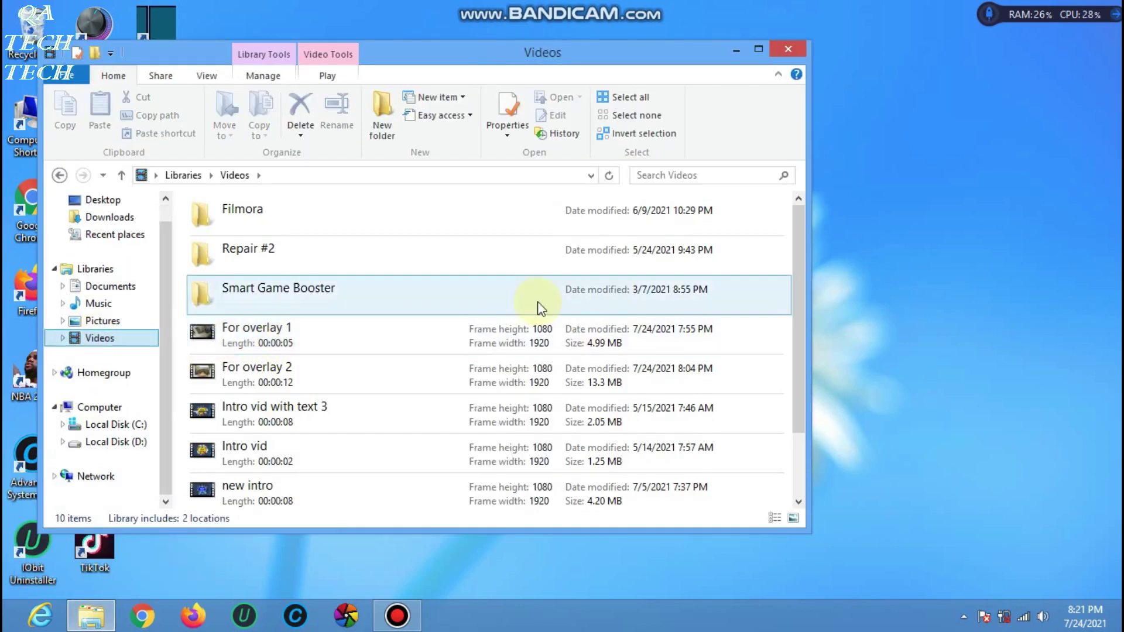
pyautogui.moveTo(801, 281); pyautogui.dragTo(791, 378)
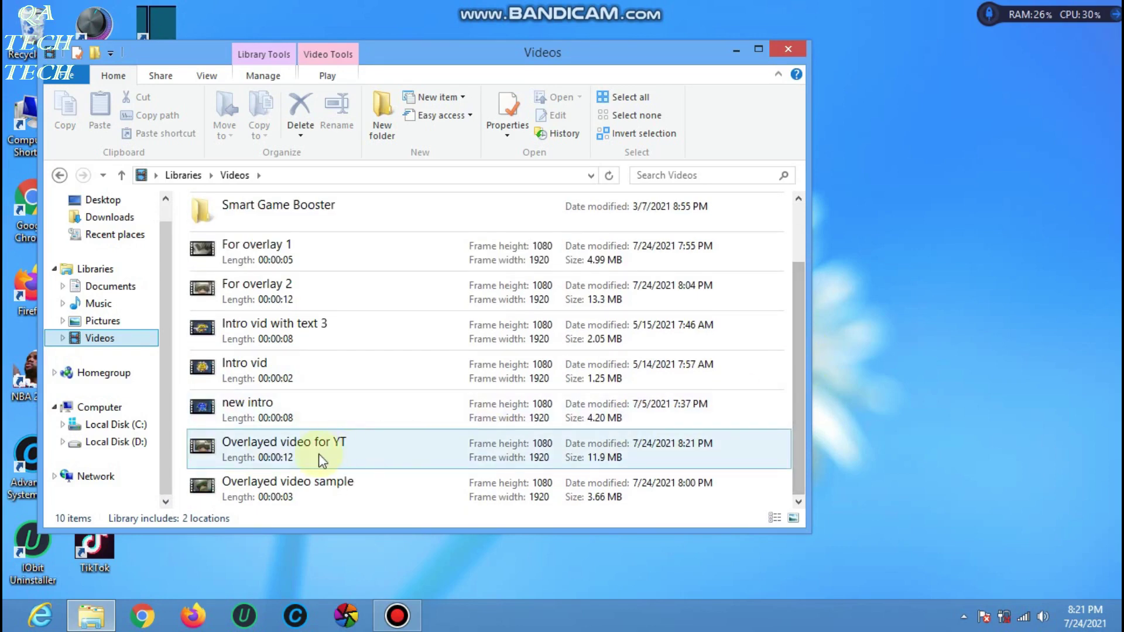
pyautogui.click(287, 456)
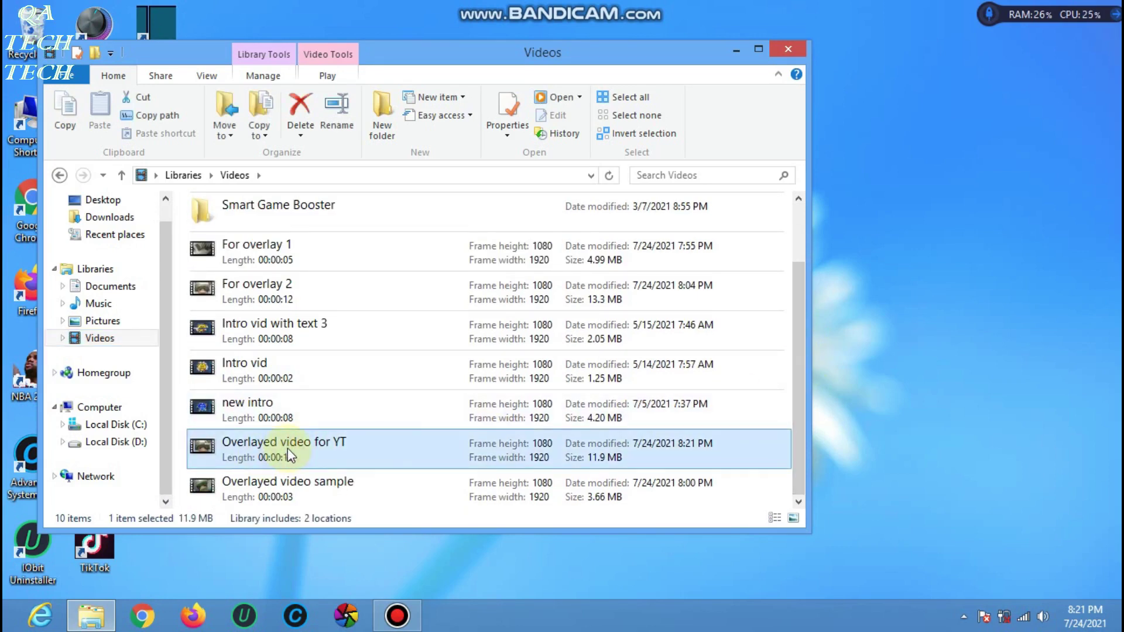
pyautogui.rightClick(287, 448)
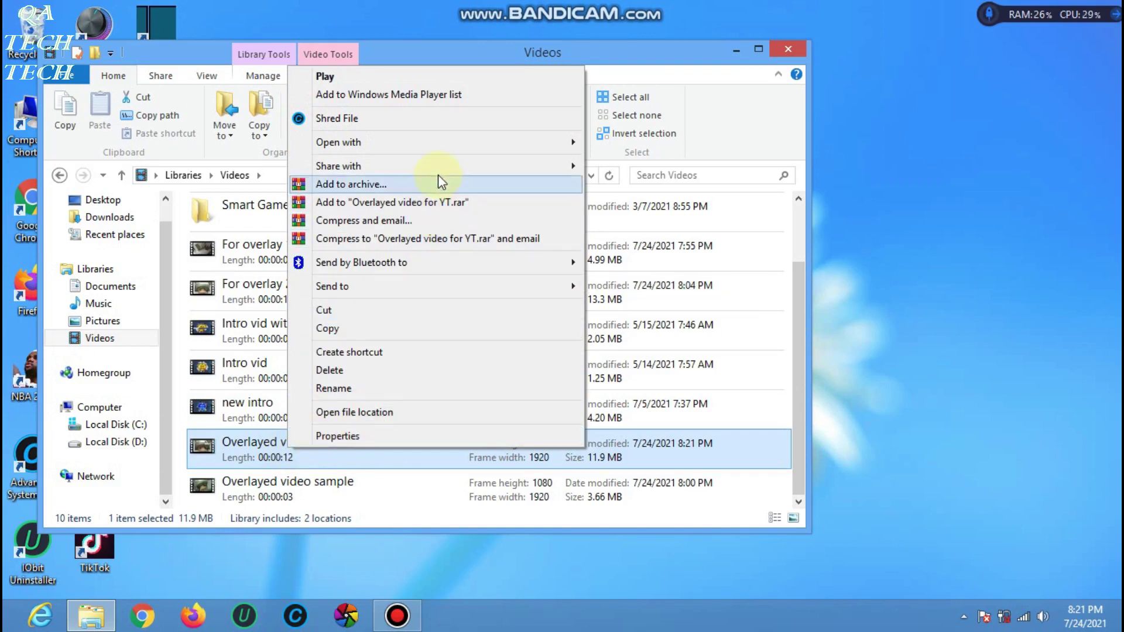
pyautogui.moveTo(452, 147)
pyautogui.click(633, 182)
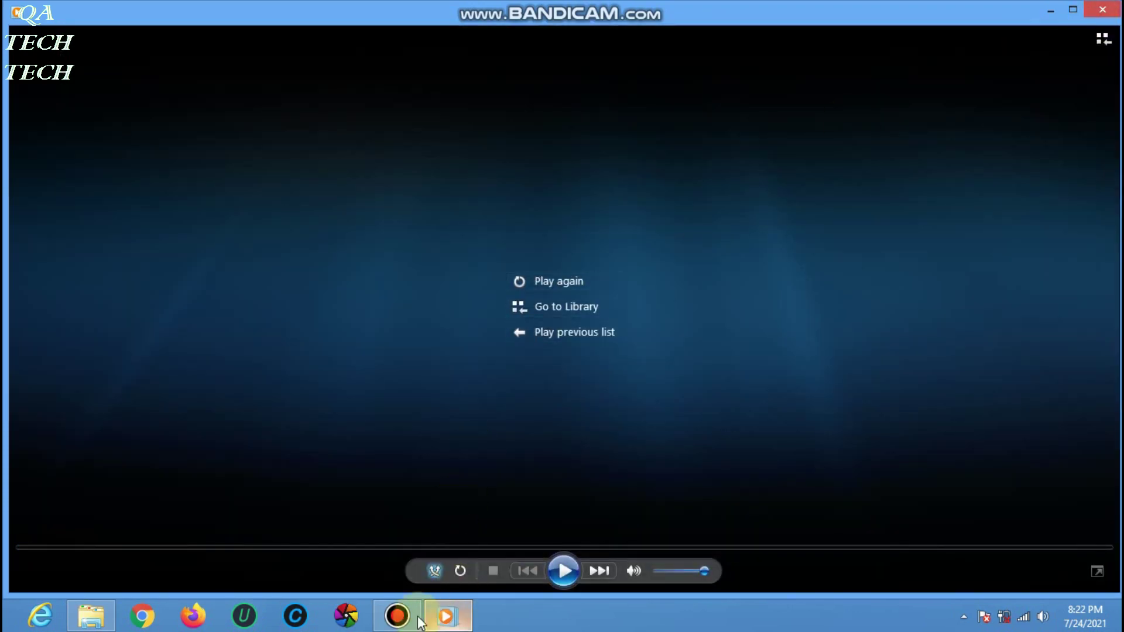
pyautogui.click(397, 616)
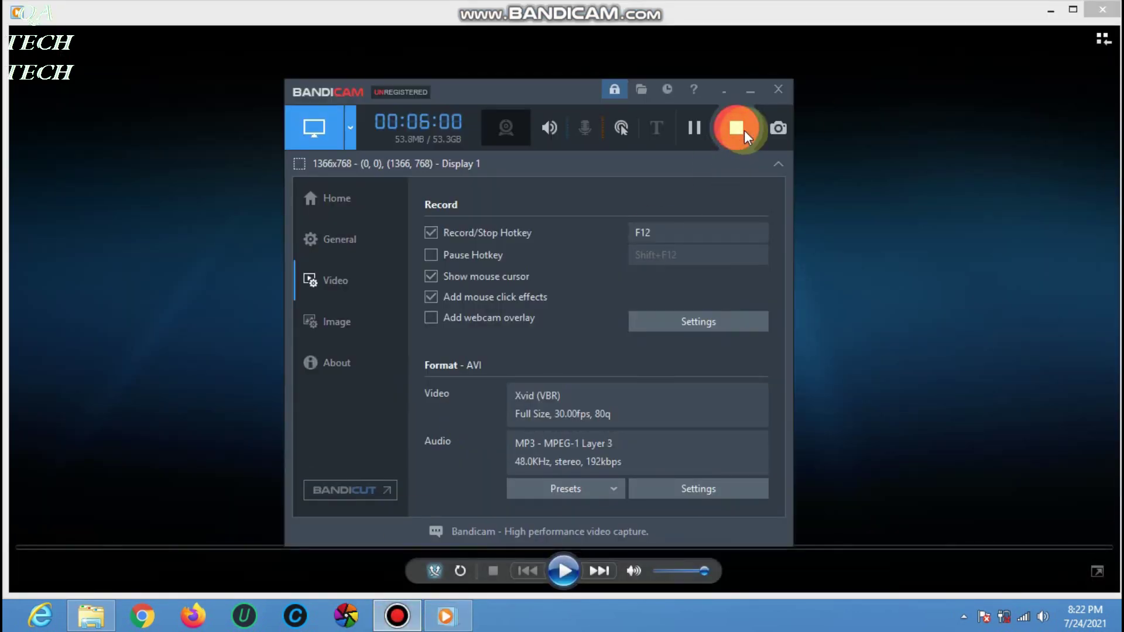
pyautogui.click(735, 125)
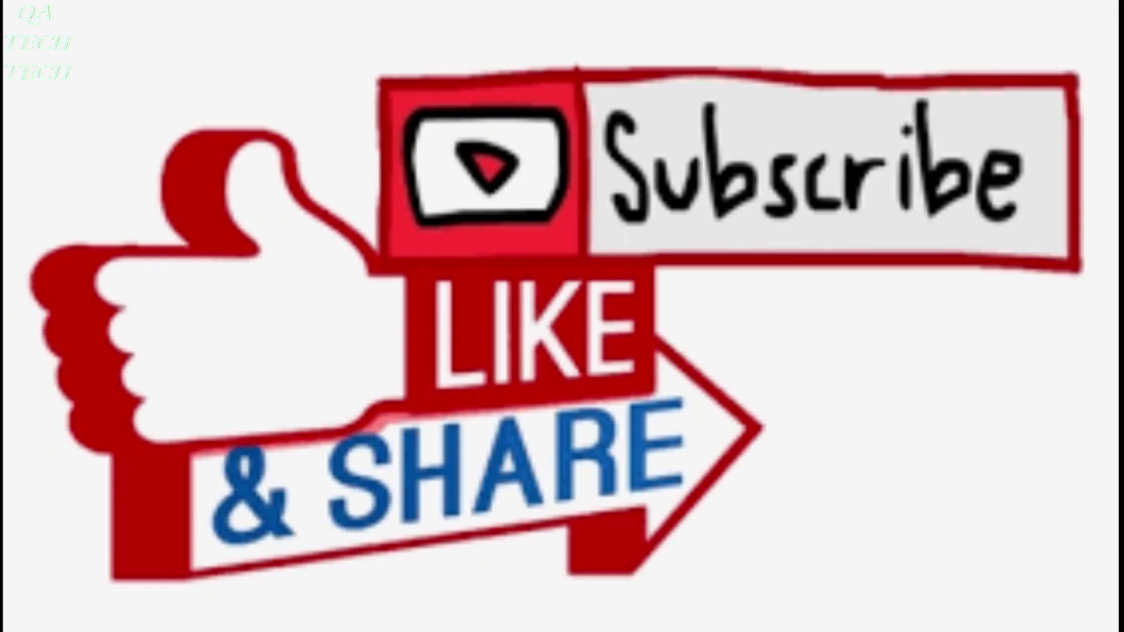